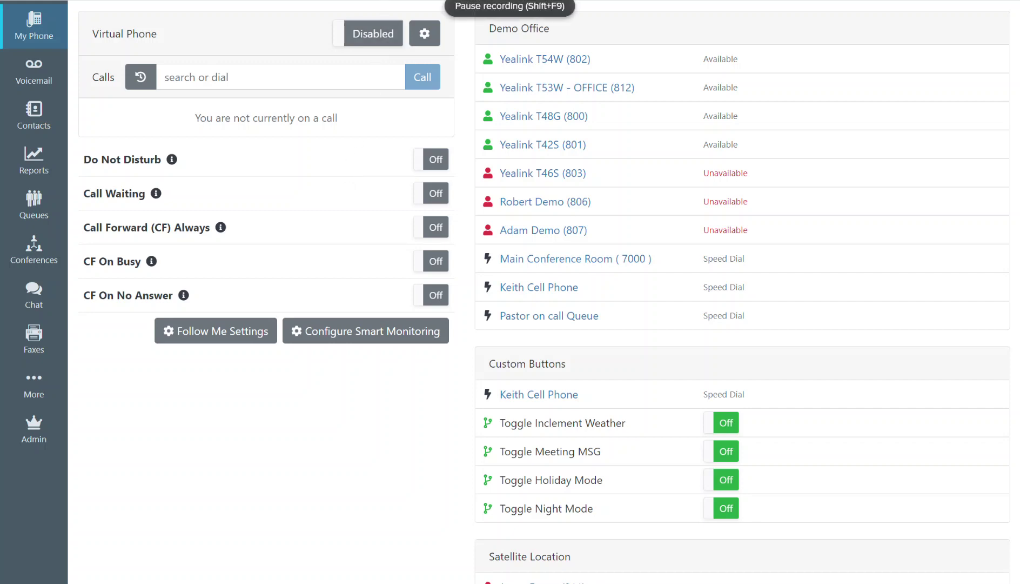
Open the caller's Planning Center profile from the incoming call notification, and dismiss the notification.
{"action": "key", "text": "shift+F9"}
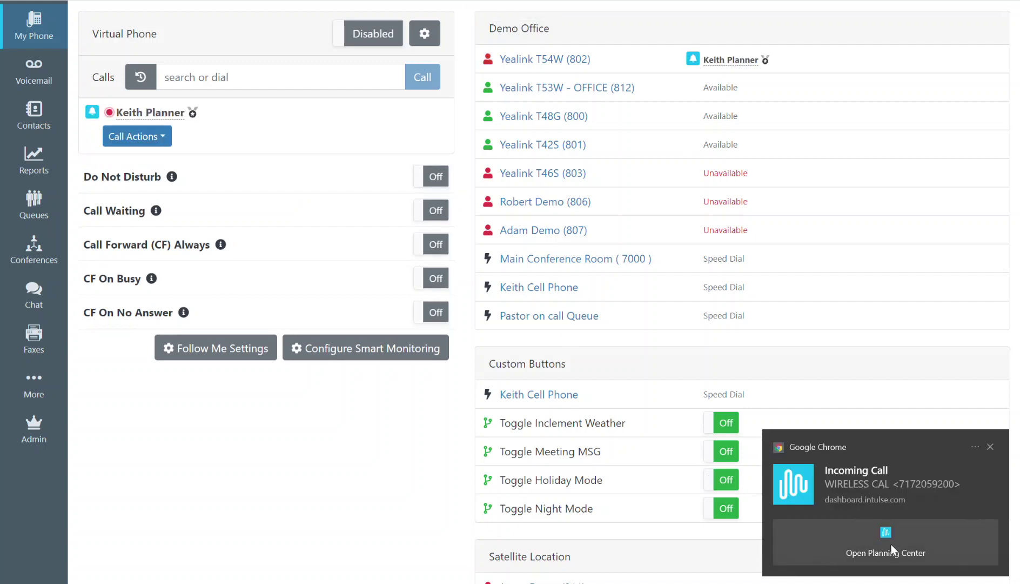
{"action": "left_click", "coordinate": [893, 550]}
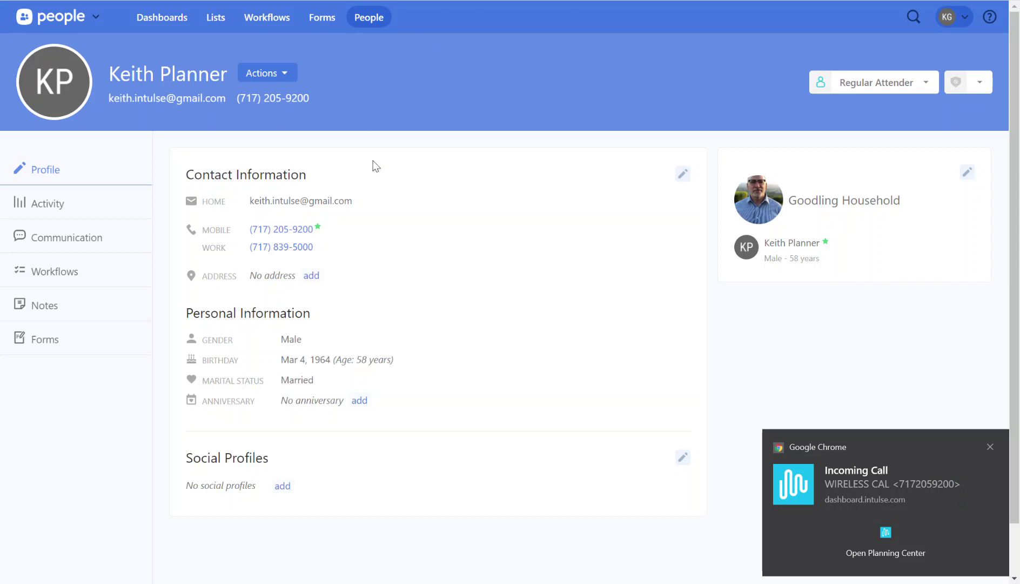
{"action": "left_click", "coordinate": [990, 448]}
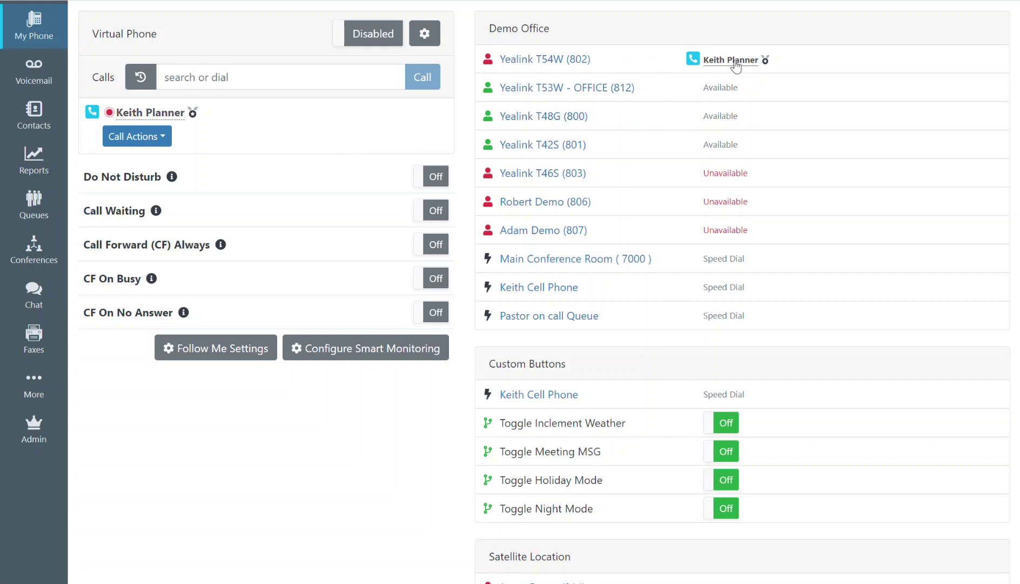
View the active caller's card from the Yealink T54W (802) entry and check the linked Planning Center profile.
{"action": "mouse_move", "coordinate": [736, 65]}
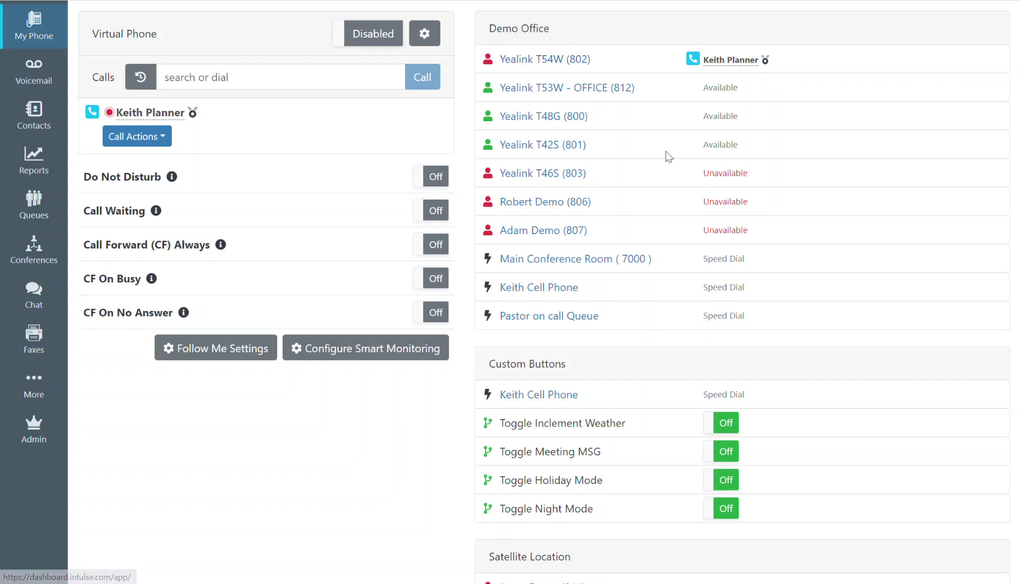
{"action": "left_click", "coordinate": [721, 62]}
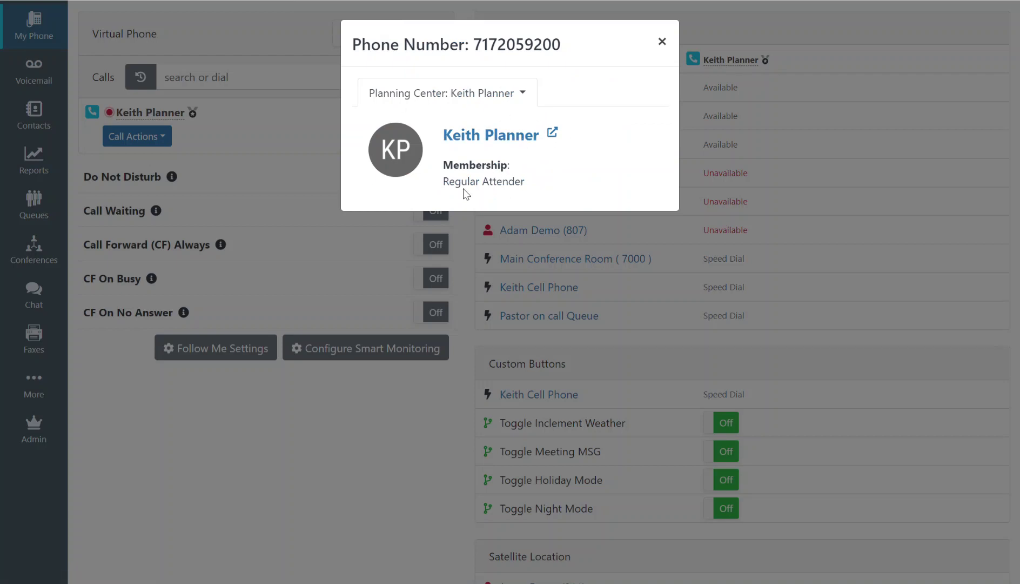
{"action": "left_click", "coordinate": [506, 141]}
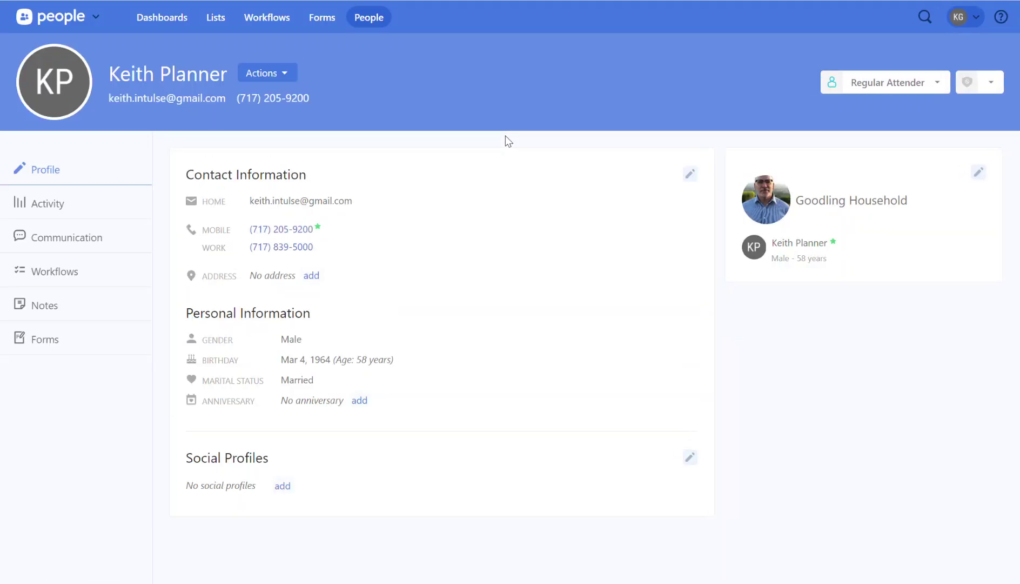
{"action": "key", "text": "ctrl+w"}
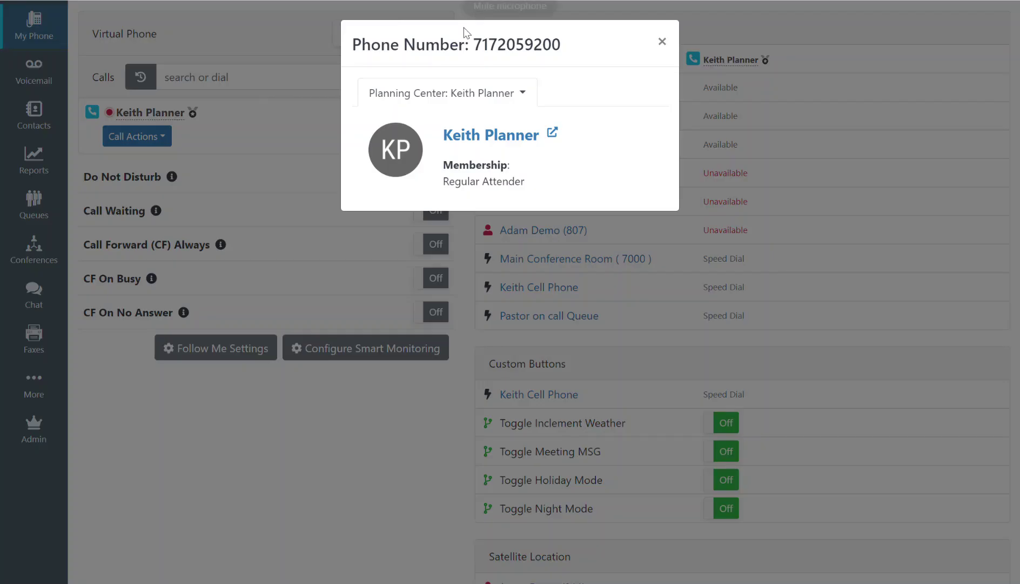
Check the caller card's list of Planning Center matches, and view the same card from the current call.
{"action": "left_click", "coordinate": [523, 93]}
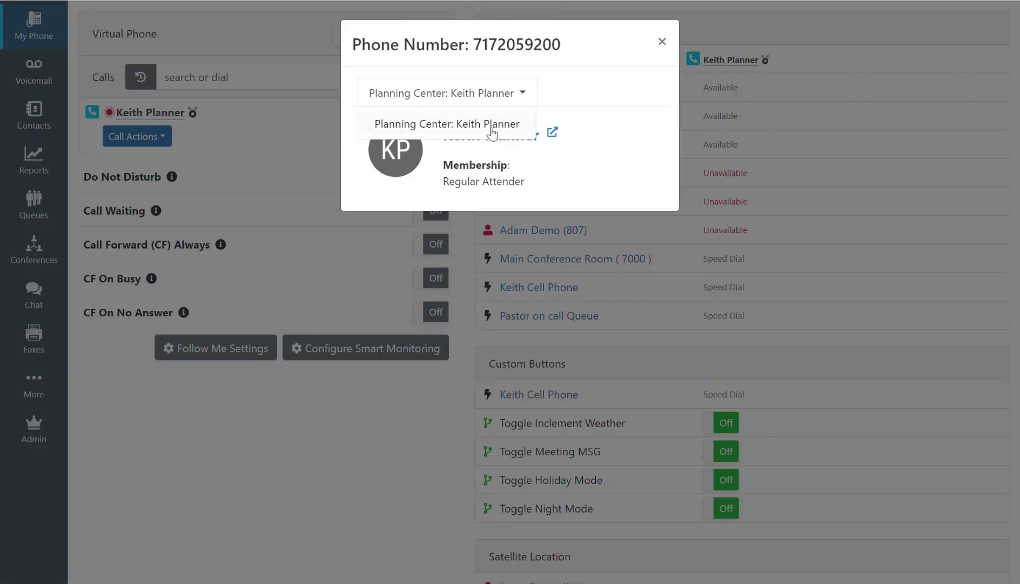
{"action": "left_click", "coordinate": [522, 97]}
{"action": "key", "text": "Escape"}
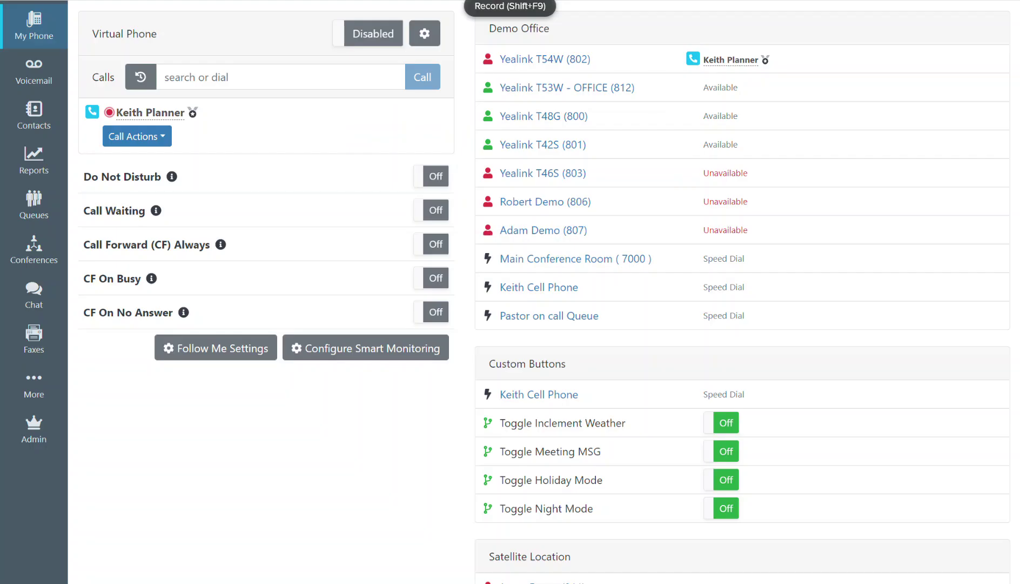
{"action": "left_click", "coordinate": [160, 114]}
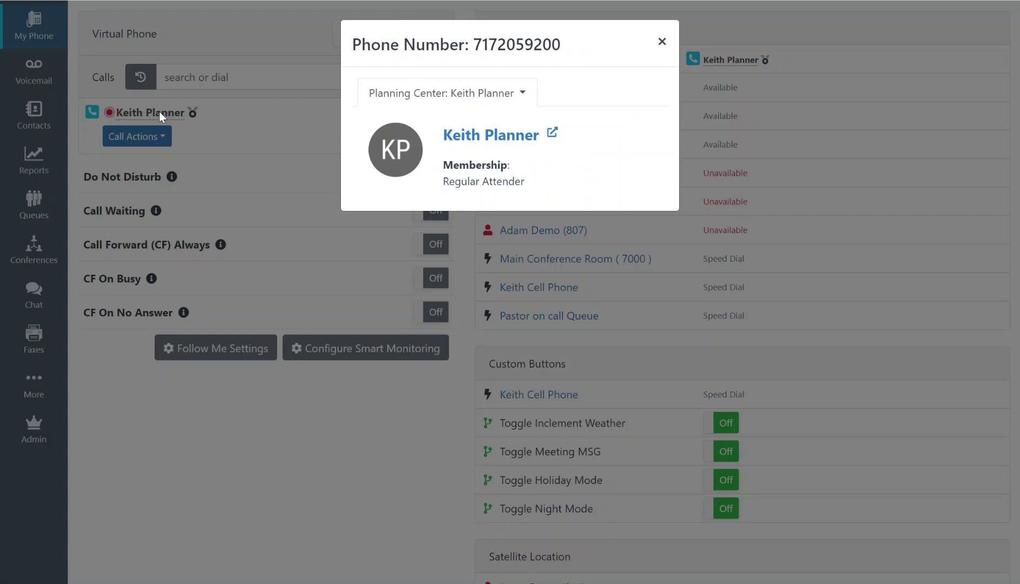
{"action": "left_click", "coordinate": [664, 41]}
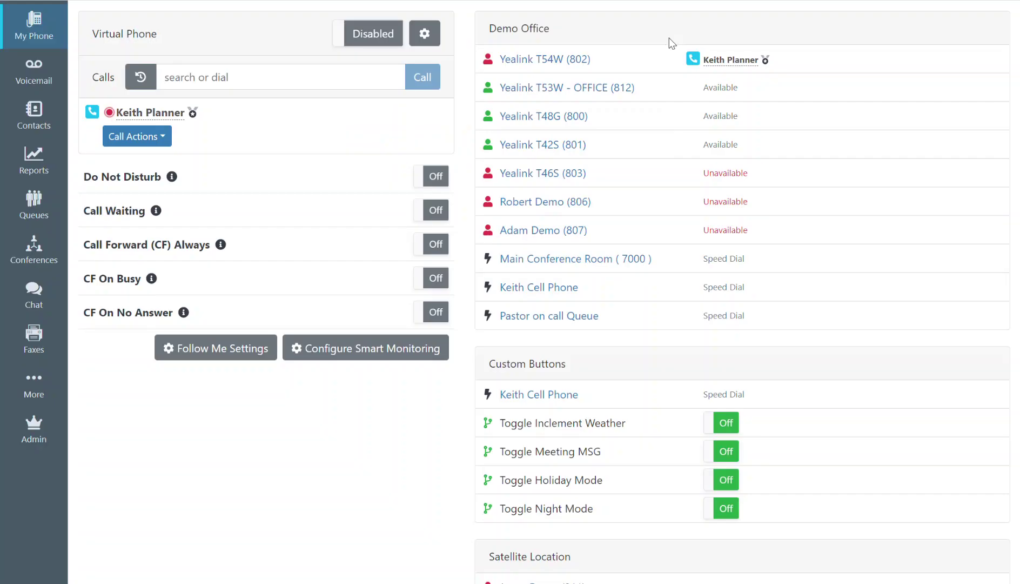
Open a new call log for the active call, matched to the caller's Planning Center record, and examine its subject and notes fields.
{"action": "left_click", "coordinate": [158, 139]}
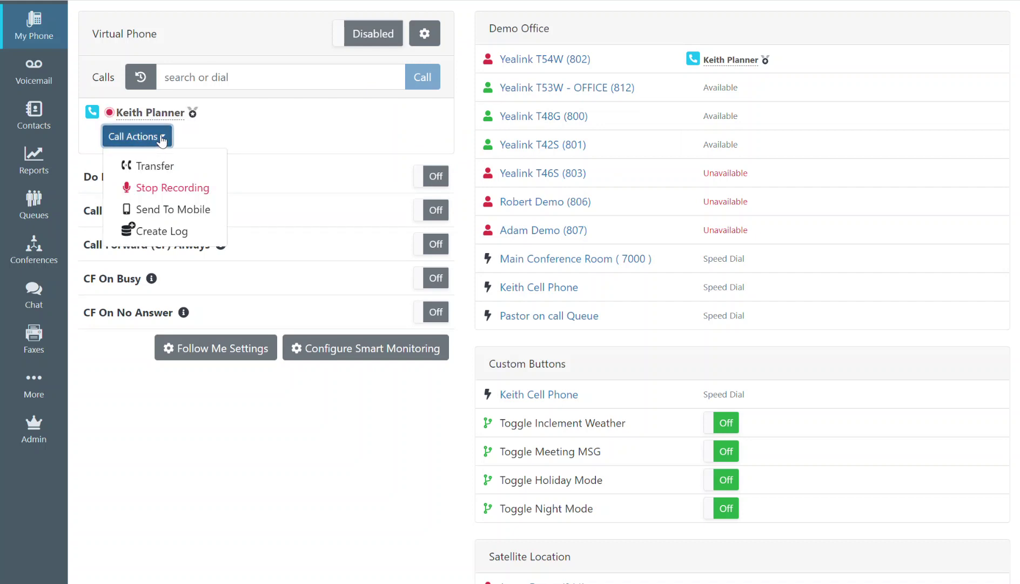
{"action": "left_click", "coordinate": [156, 233]}
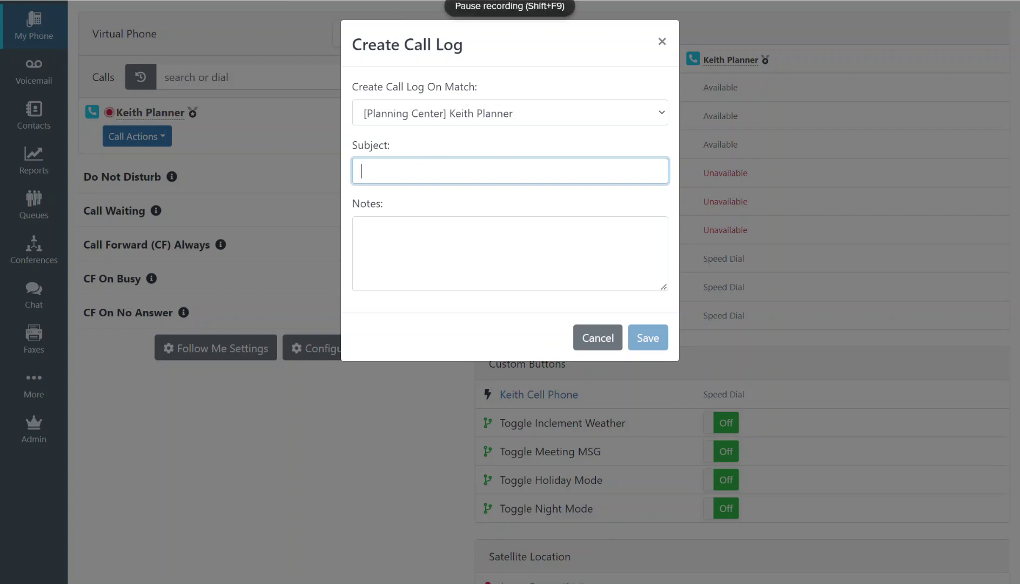
{"action": "left_click", "coordinate": [460, 112]}
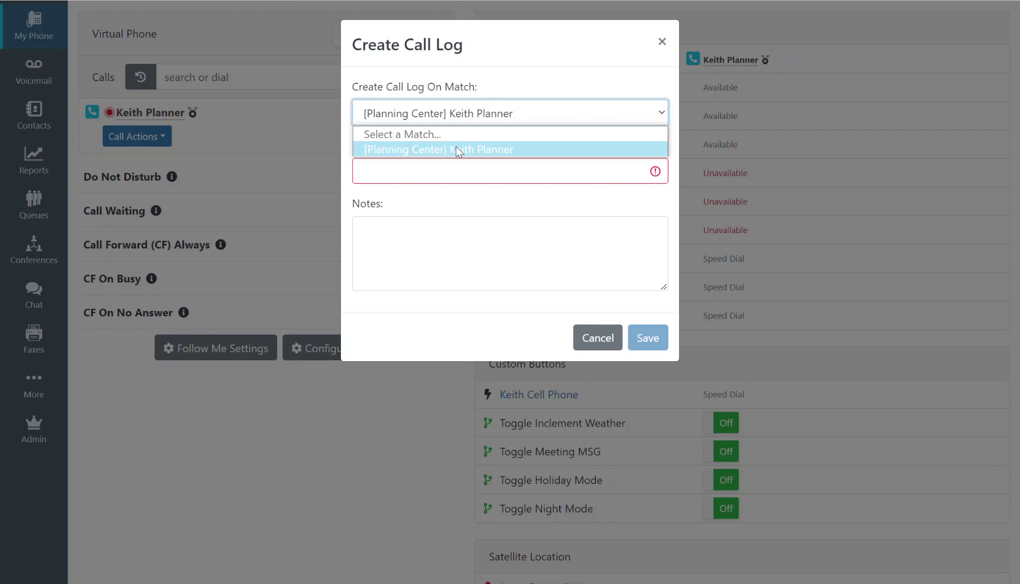
{"action": "left_click", "coordinate": [462, 119]}
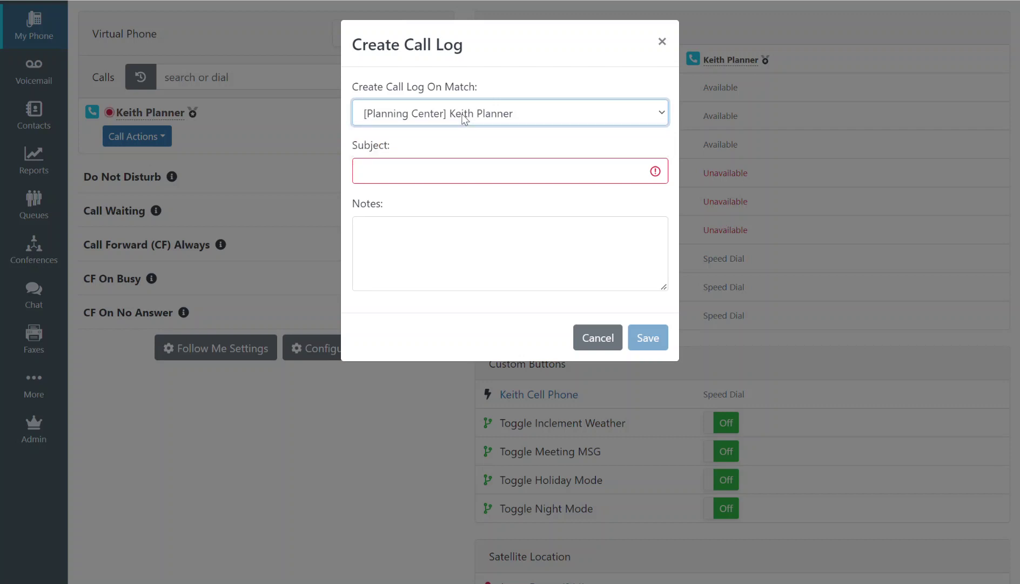
{"action": "left_click", "coordinate": [425, 168]}
{"action": "left_click", "coordinate": [423, 219]}
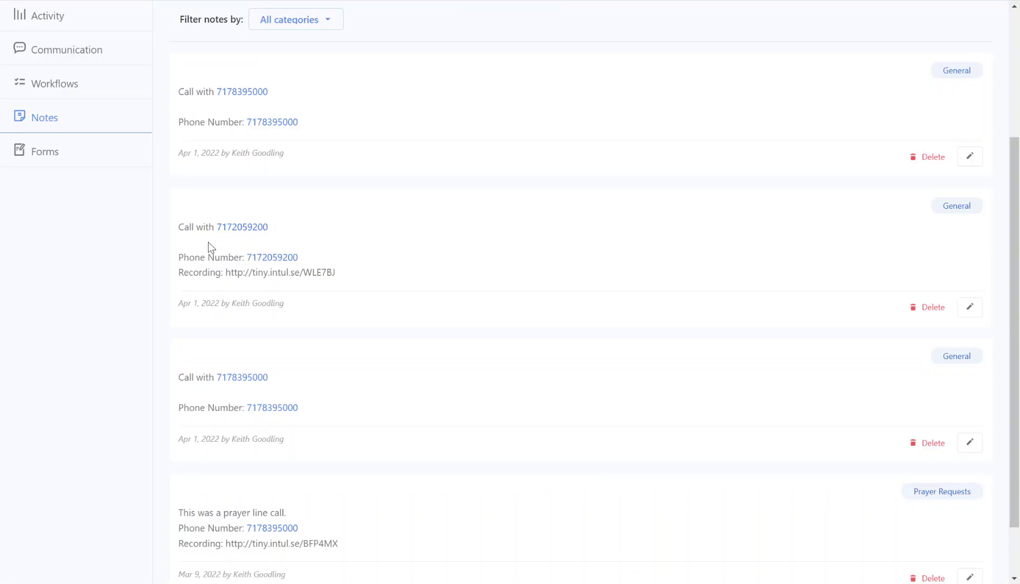
Set the Apr 1, 2022 recorded-call note's category to Prayer Requests, add "Type note in this area." and save it.
{"action": "left_click", "coordinate": [970, 307]}
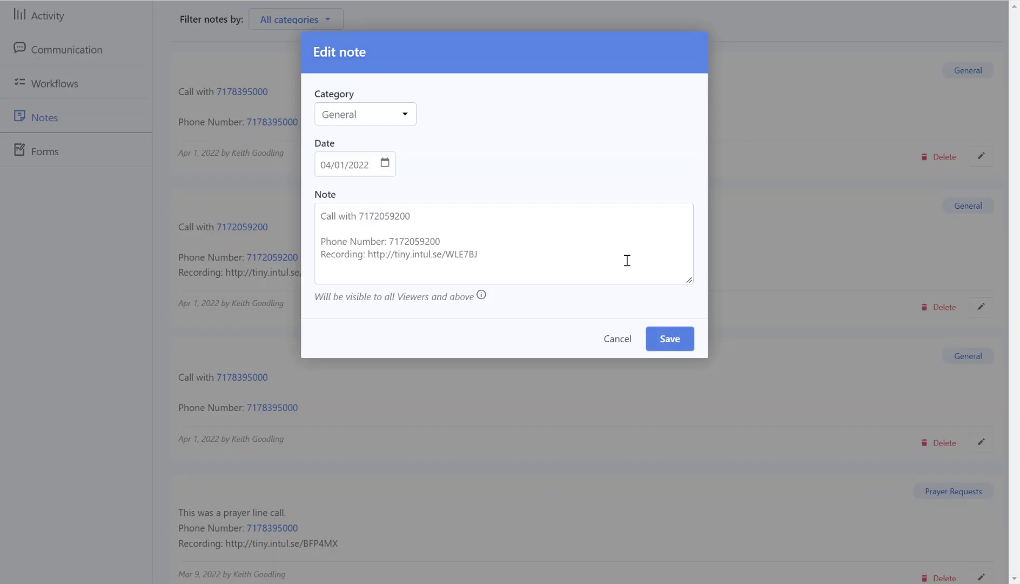
{"action": "left_click", "coordinate": [409, 117]}
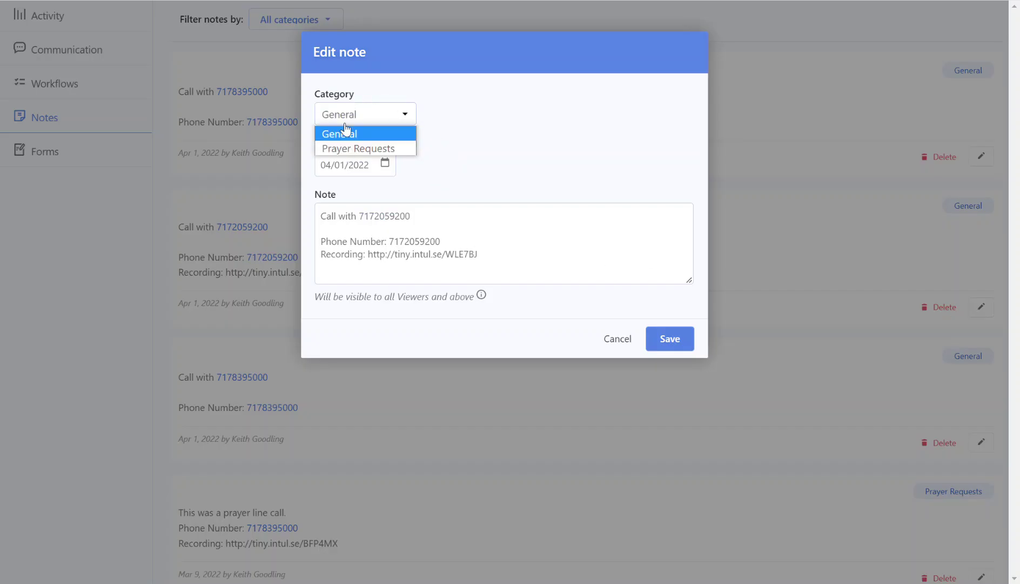
{"action": "left_click", "coordinate": [362, 150]}
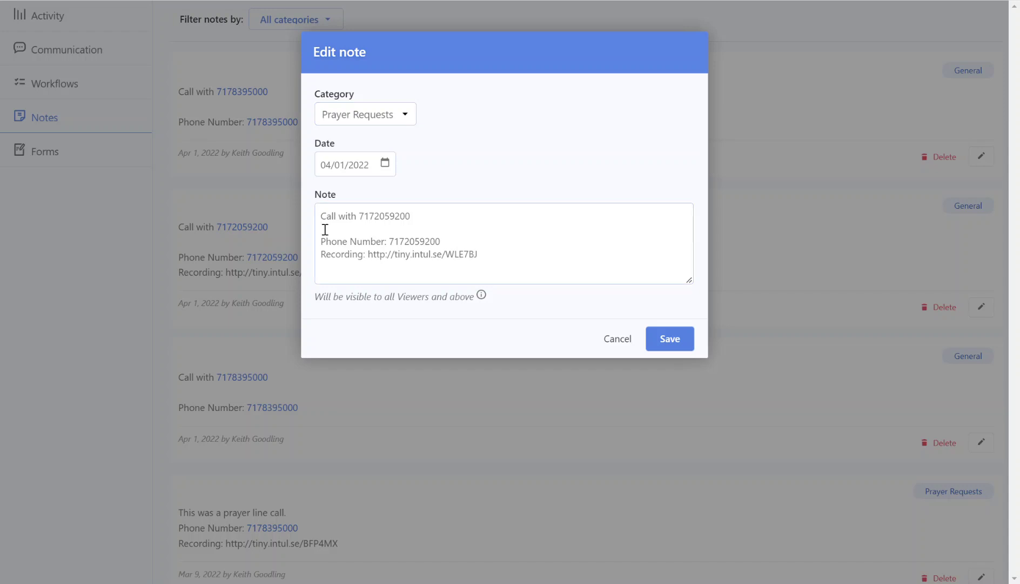
{"action": "type", "text": "Type note in this area."}
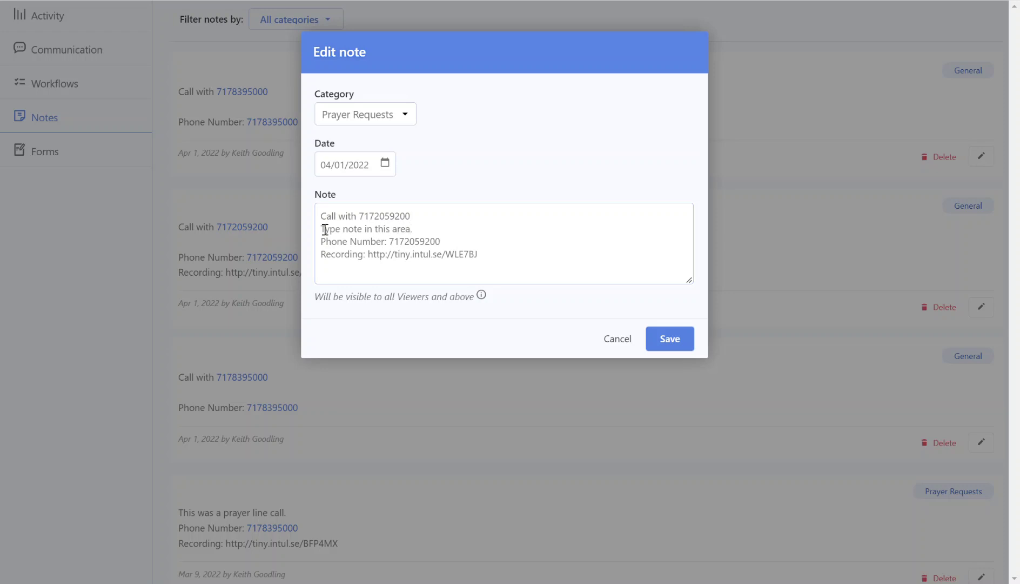
{"action": "left_click", "coordinate": [663, 346]}
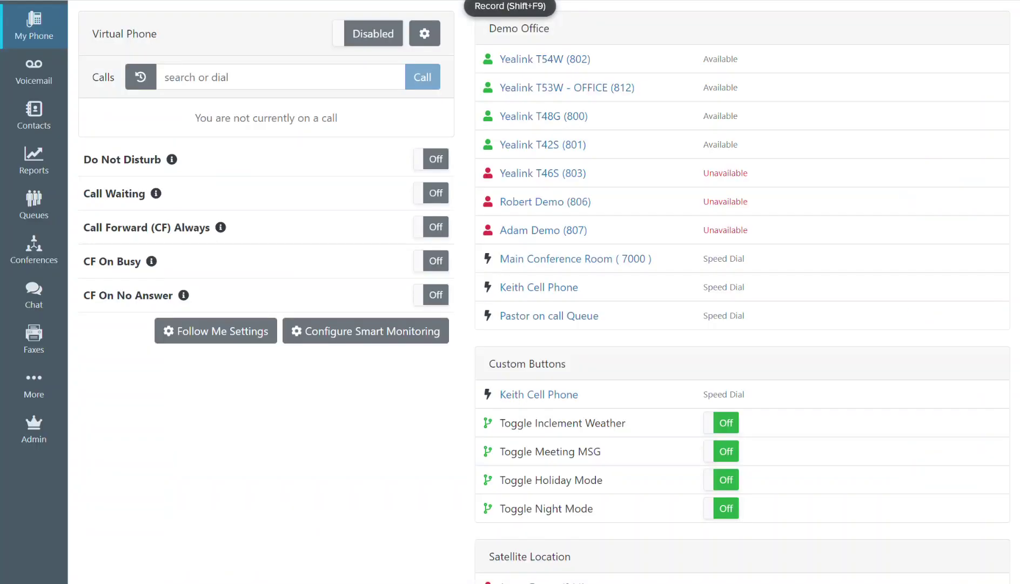
Look up the contact by first name in the dialer, call the mobile number, and open the additional call options.
{"action": "left_click", "coordinate": [332, 72]}
{"action": "type", "text": "keith"}
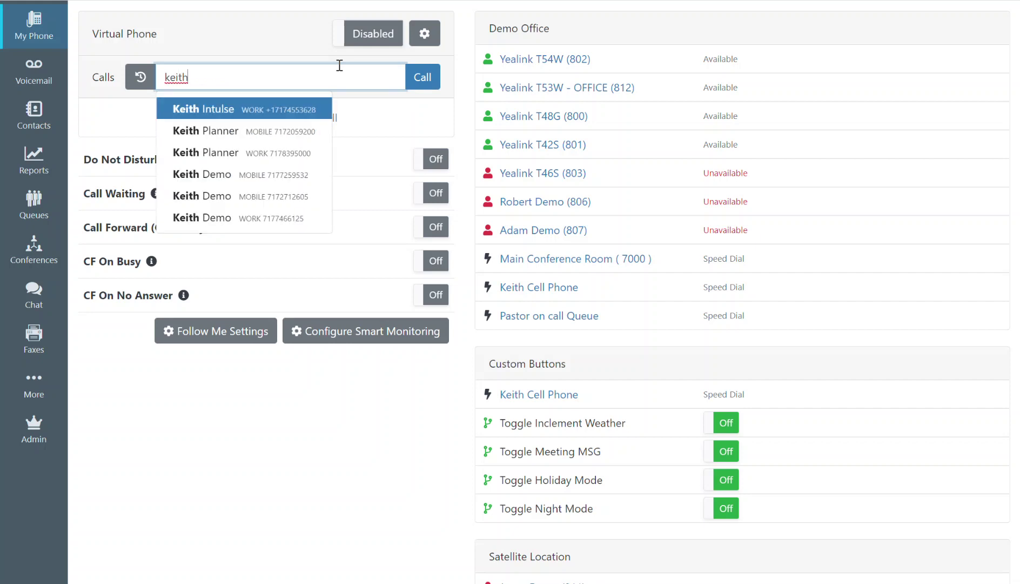
{"action": "left_click", "coordinate": [232, 142]}
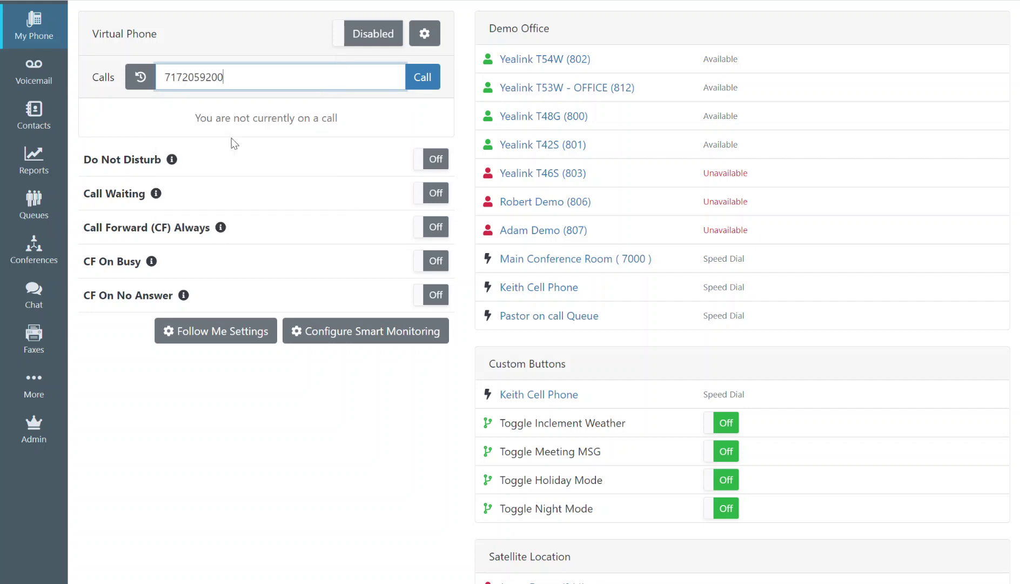
{"action": "left_click", "coordinate": [432, 80]}
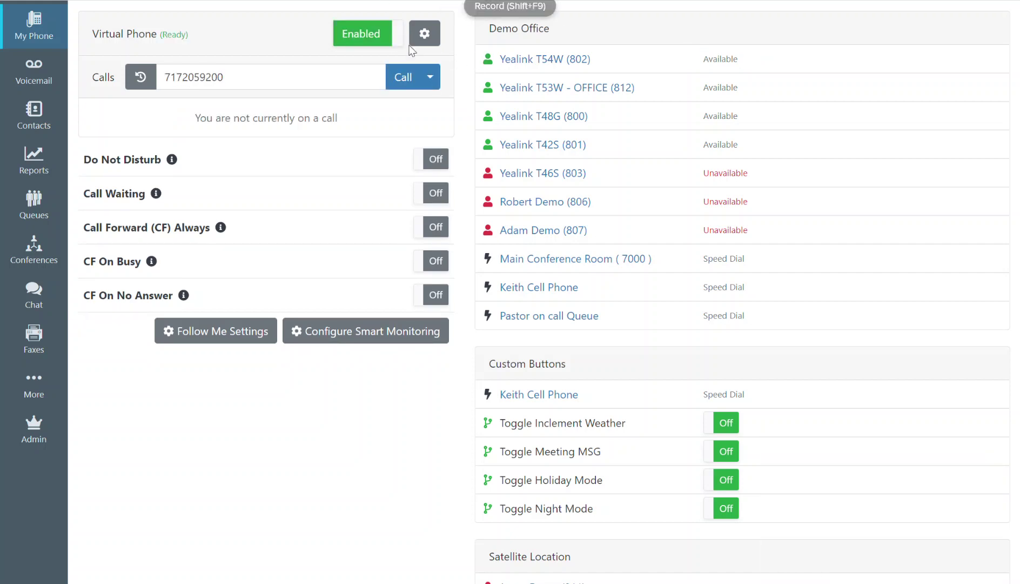
{"action": "left_click", "coordinate": [431, 79]}
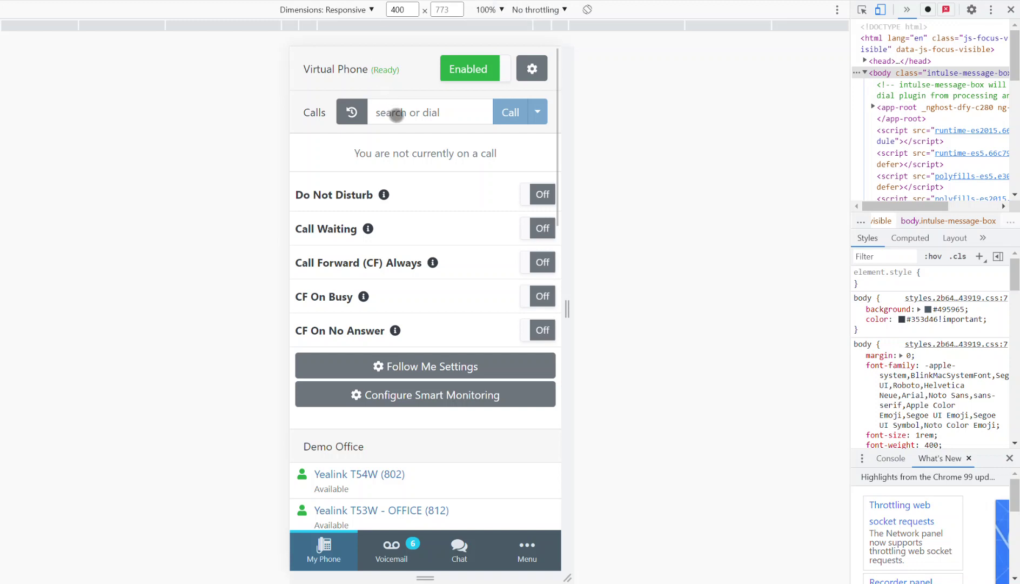
In the phone-sized view, find the contact by partial first name, call the mobile number and mute the call.
{"action": "left_click", "coordinate": [397, 115]}
{"action": "type", "text": "kei"}
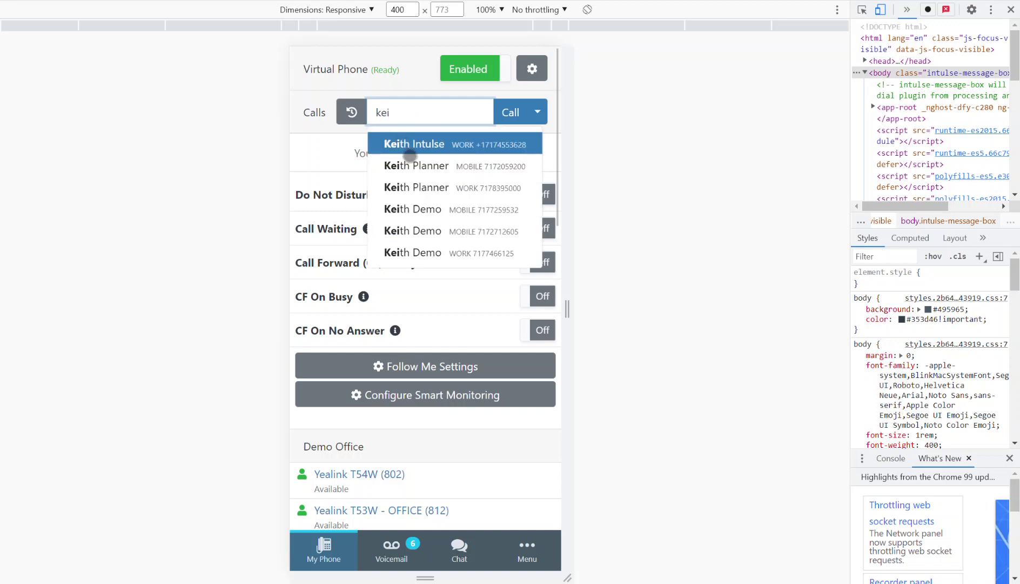
{"action": "left_click", "coordinate": [432, 168]}
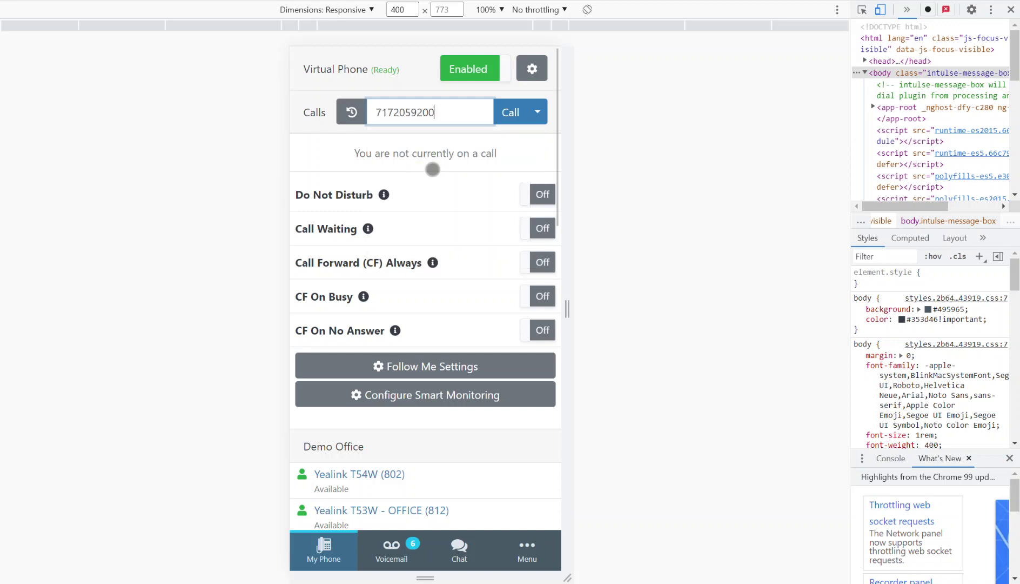
{"action": "left_click", "coordinate": [514, 115]}
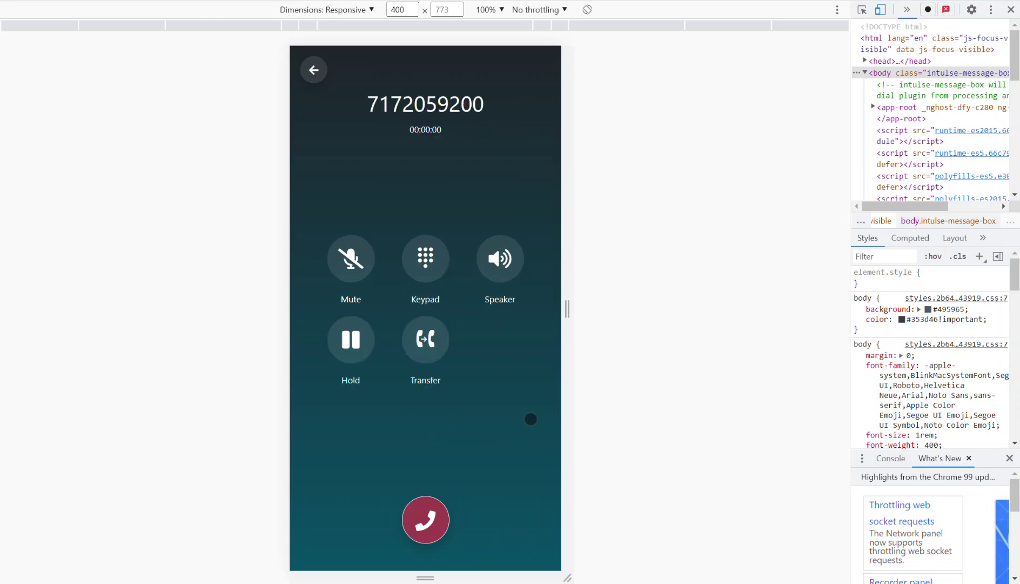
{"action": "left_click", "coordinate": [348, 253]}
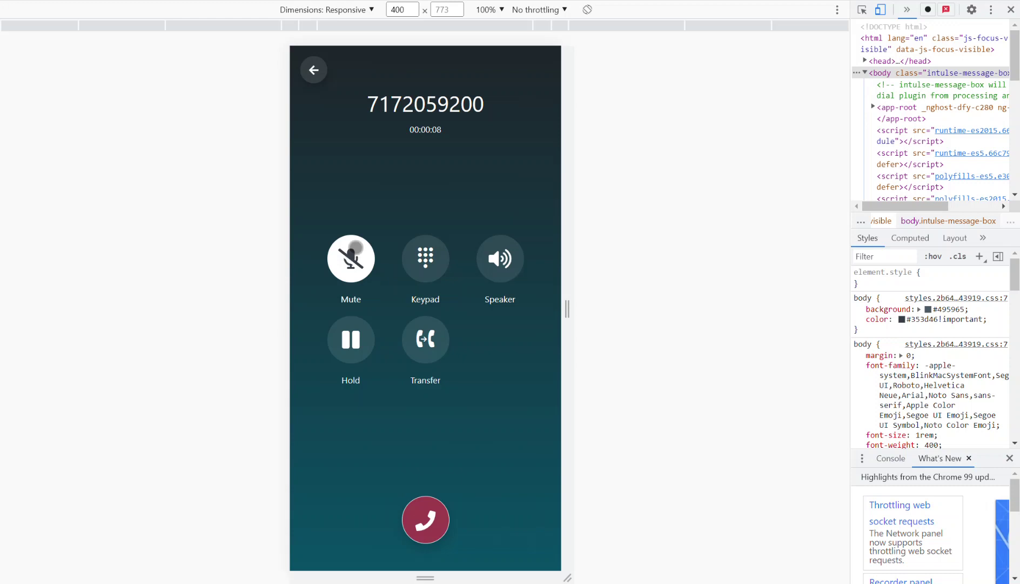
Return to the phone page during the call and view the contact's card under the Yealink T54W (802) extension.
{"action": "left_click", "coordinate": [313, 69]}
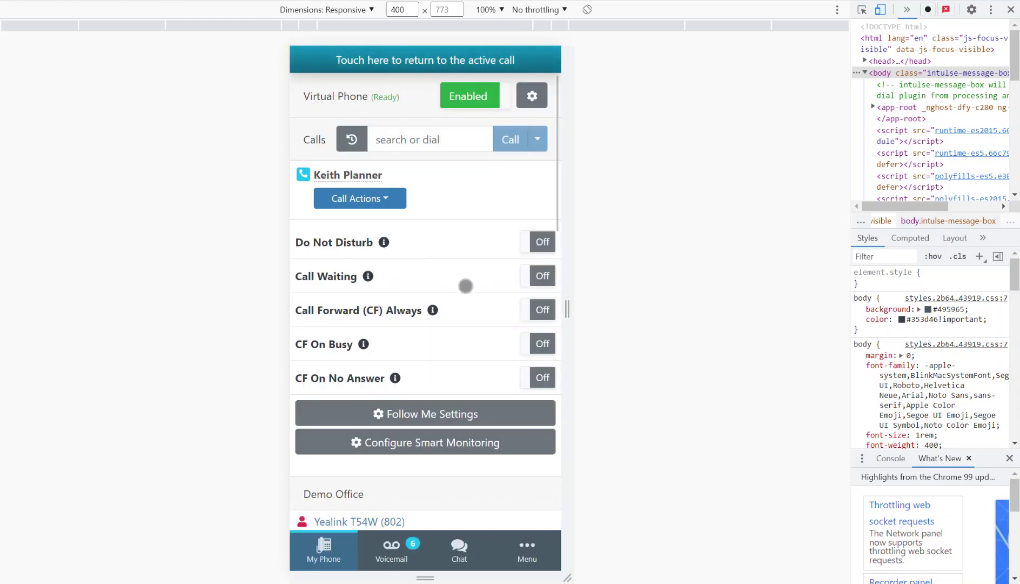
{"action": "scroll", "coordinate": [466, 286], "scroll_direction": "down", "scroll_amount": 4}
{"action": "scroll", "coordinate": [466, 285], "scroll_direction": "down", "scroll_amount": 6}
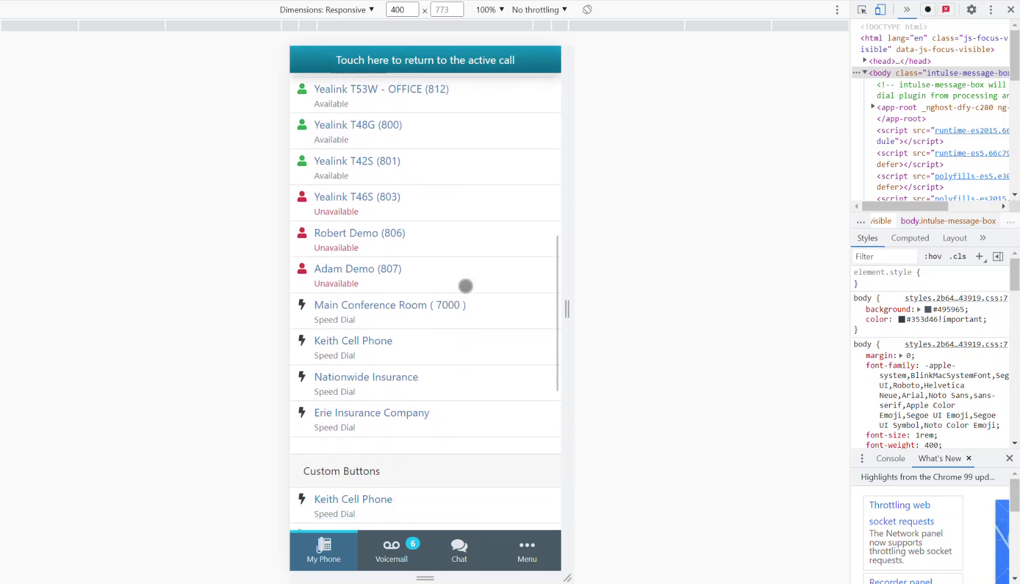
{"action": "scroll", "coordinate": [466, 285], "scroll_direction": "up", "scroll_amount": 5}
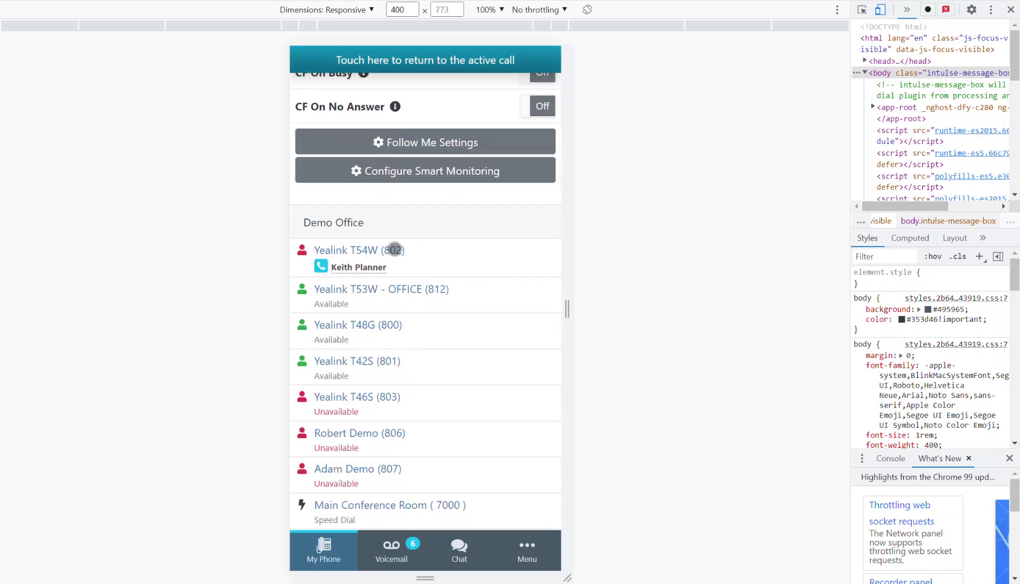
{"action": "left_click", "coordinate": [361, 266]}
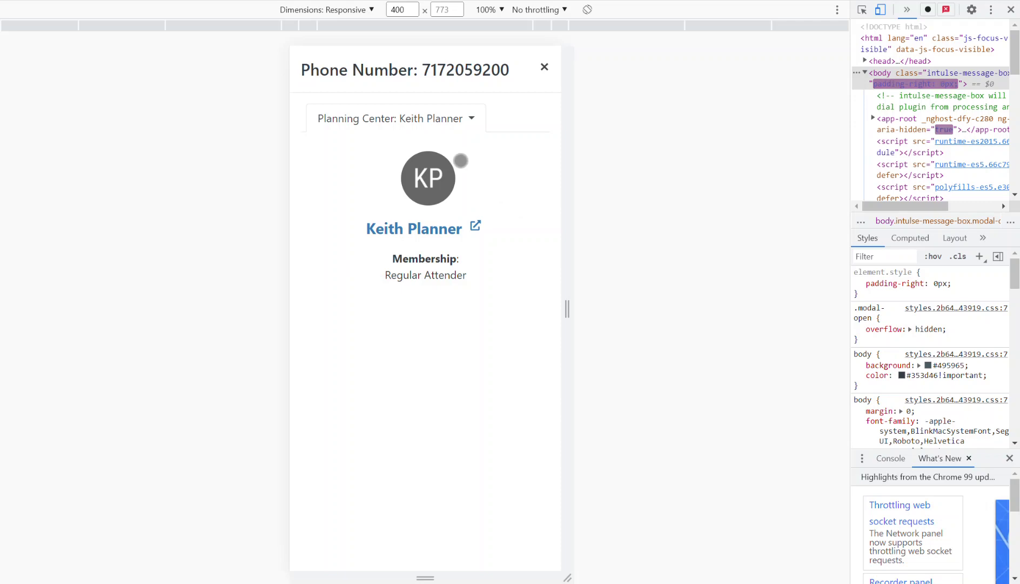
{"action": "left_click", "coordinate": [543, 68]}
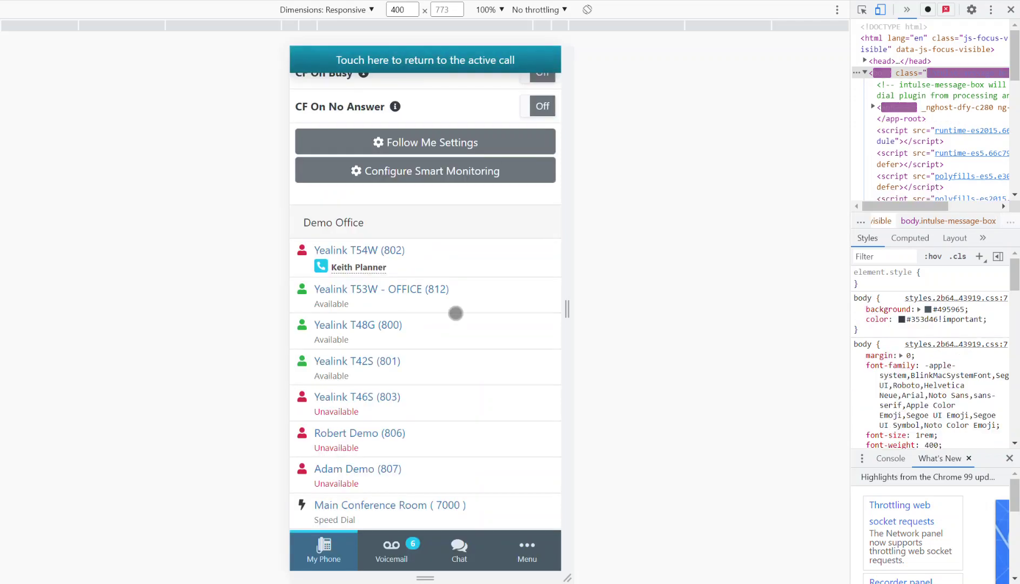
{"action": "scroll", "coordinate": [450, 337], "scroll_direction": "down", "scroll_amount": 10}
{"action": "scroll", "coordinate": [449, 338], "scroll_direction": "up", "scroll_amount": 15}
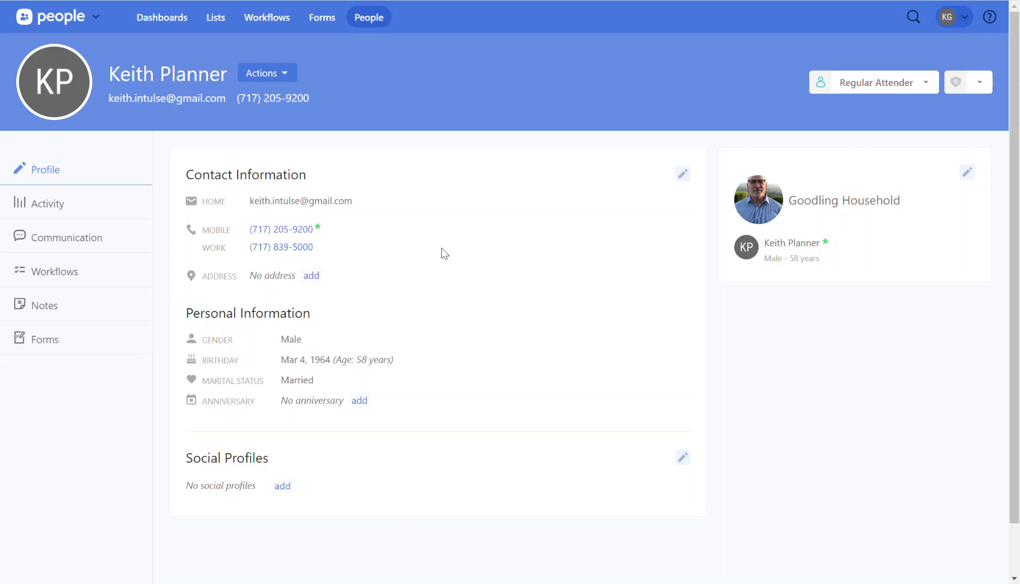
Start a call to the mobile number on the contact's Planning Center profile, and mute the call.
{"action": "left_click", "coordinate": [285, 231]}
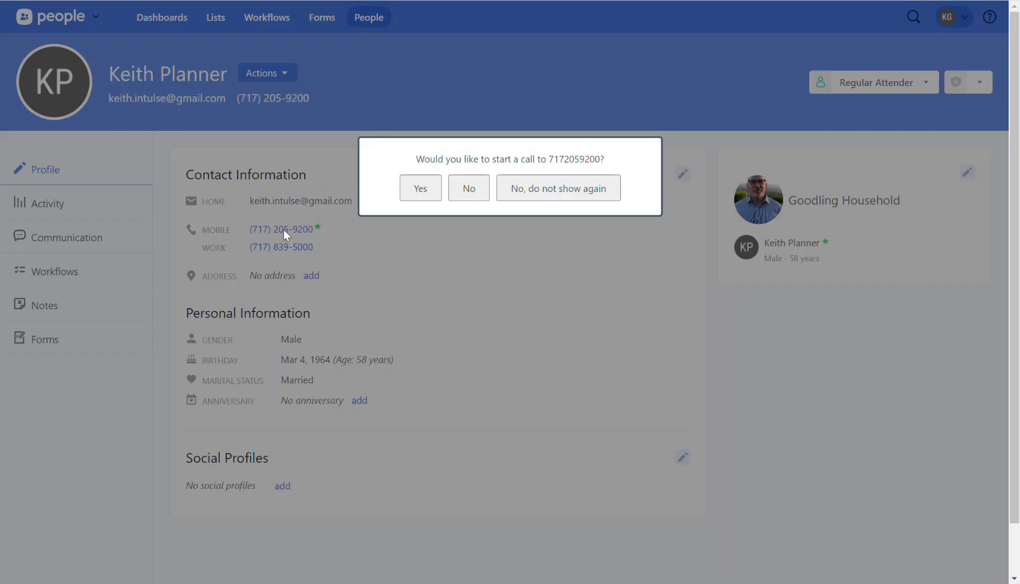
{"action": "left_click", "coordinate": [420, 189]}
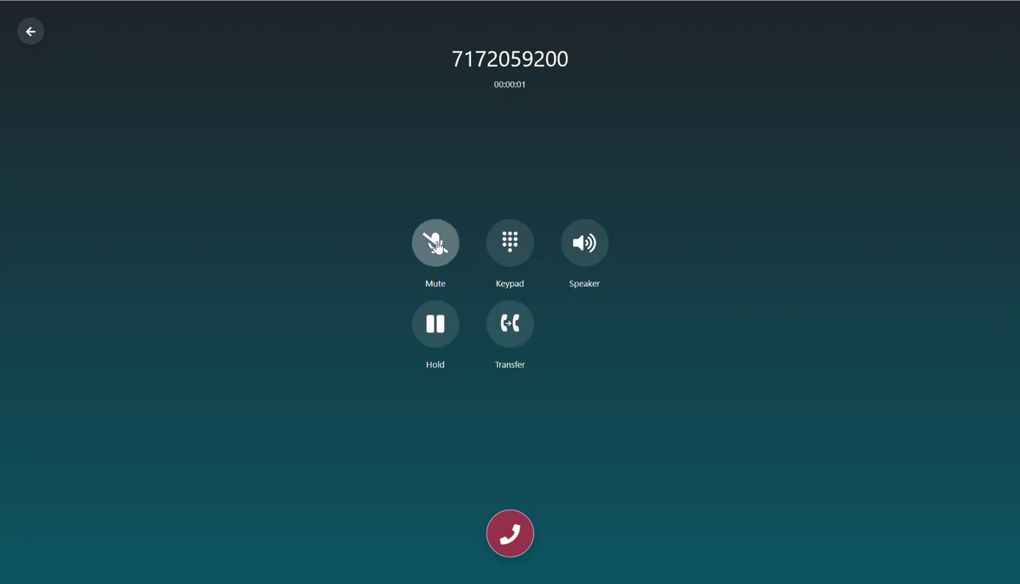
{"action": "left_click", "coordinate": [438, 247]}
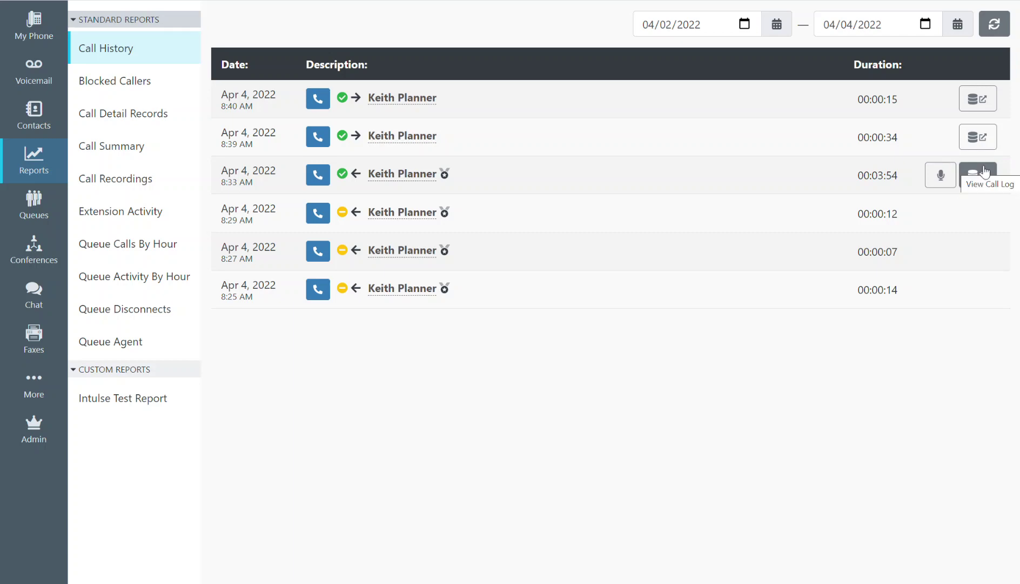
Open the Planning Center call log for the Apr 4, 2022 8:39 AM call in Call History.
{"action": "left_click", "coordinate": [983, 139]}
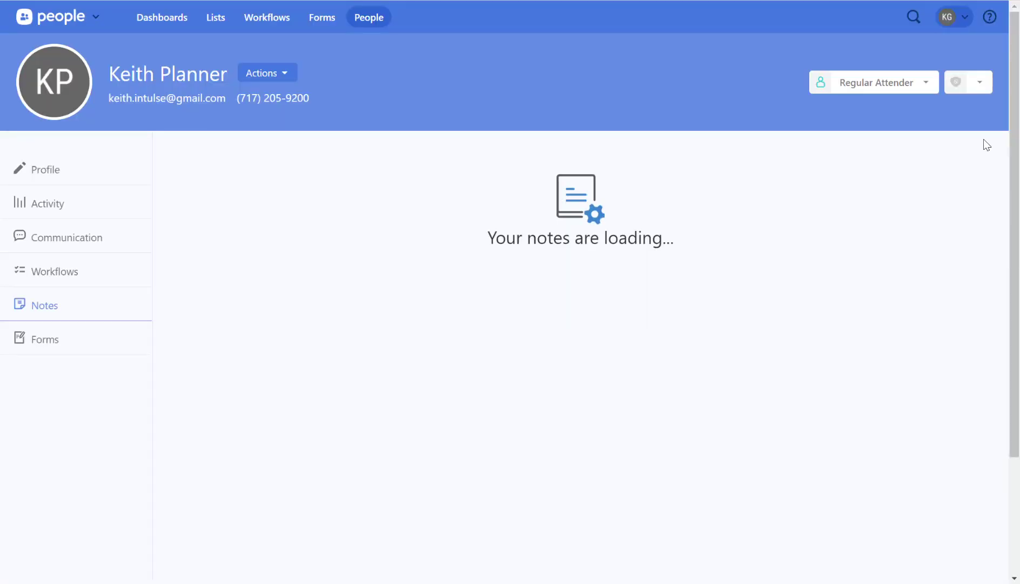